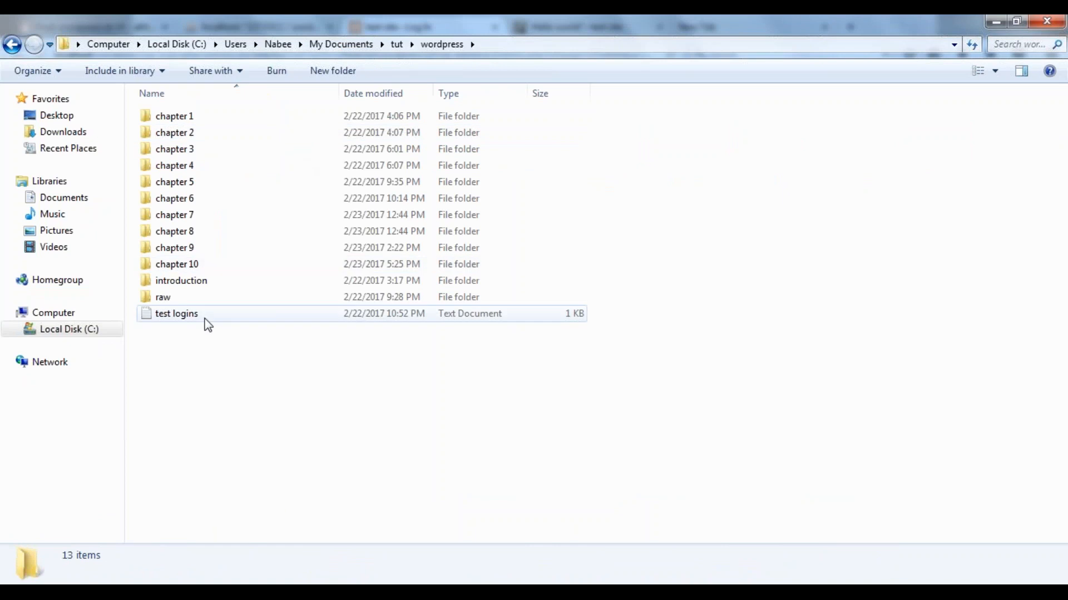
Open the "test logins" text file and select the WordPress password for copying.
double_click(204, 315)
click(665, 117)
drag(666, 117, 333, 116)
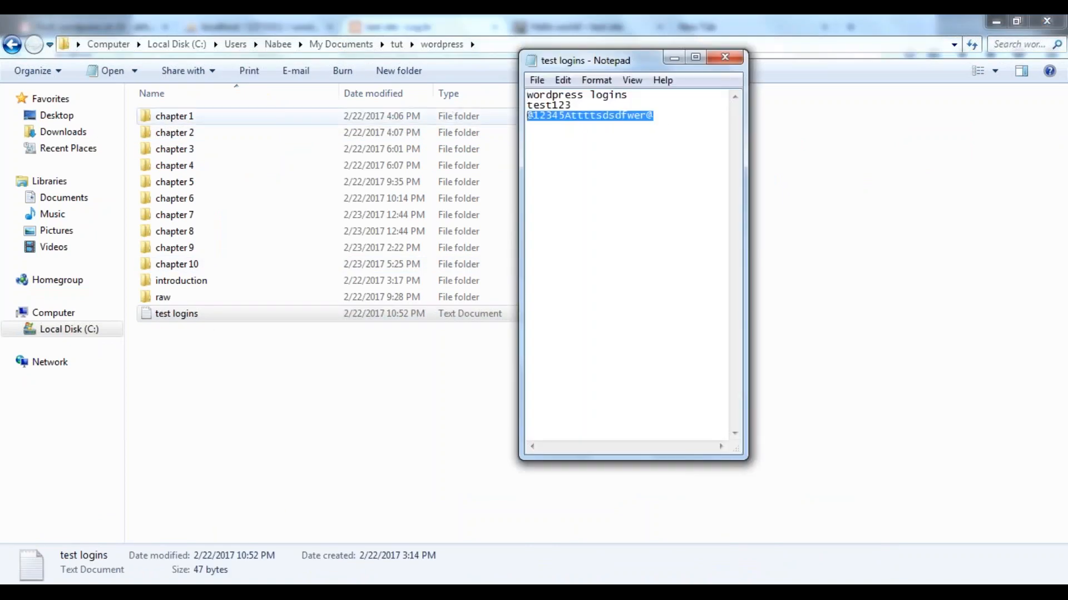
Switch to Firefox, enter the password in the WordPress login form, enable Remember Me, log in and close the bookmarks sidebar.
key(alt+Tab)
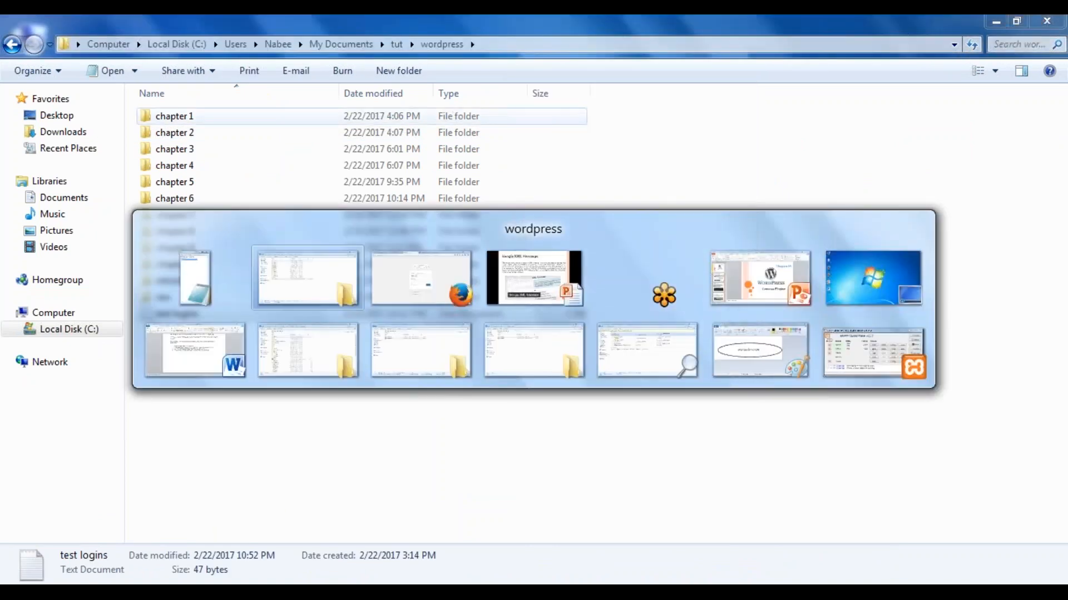
key(ctrl+b)
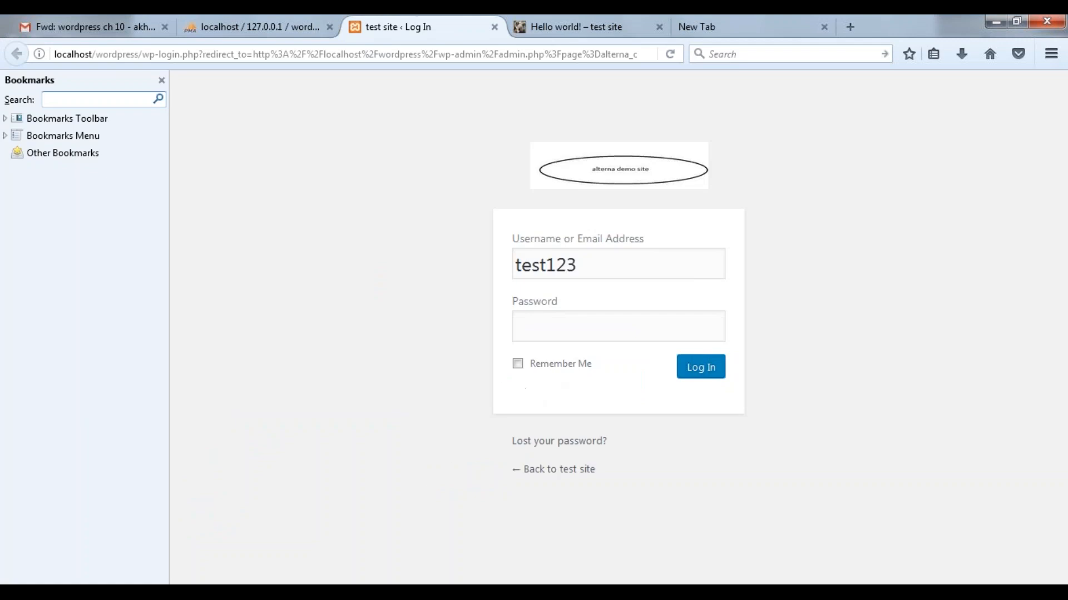
key(ctrl+v)
click(550, 362)
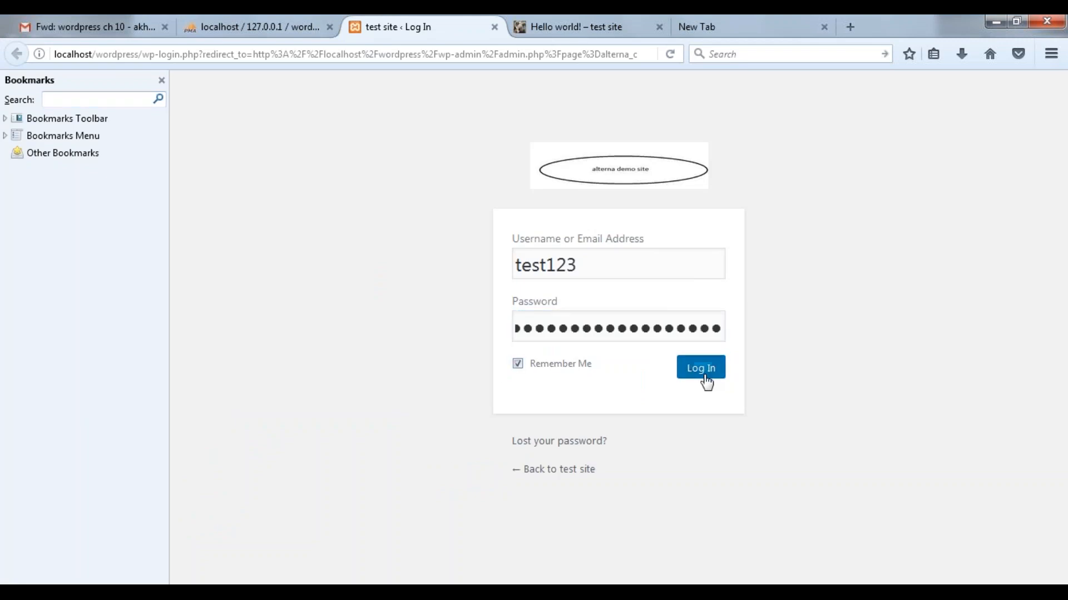
click(702, 368)
click(162, 80)
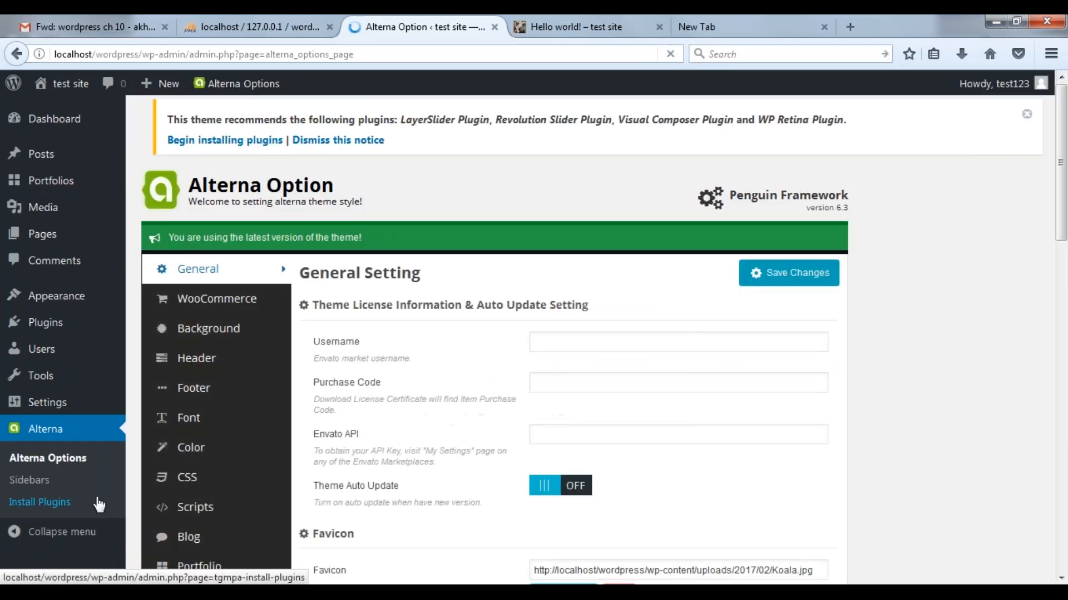
Search the add-new plugin directory for "google xml sitemaps".
scroll(67, 515, down, 3)
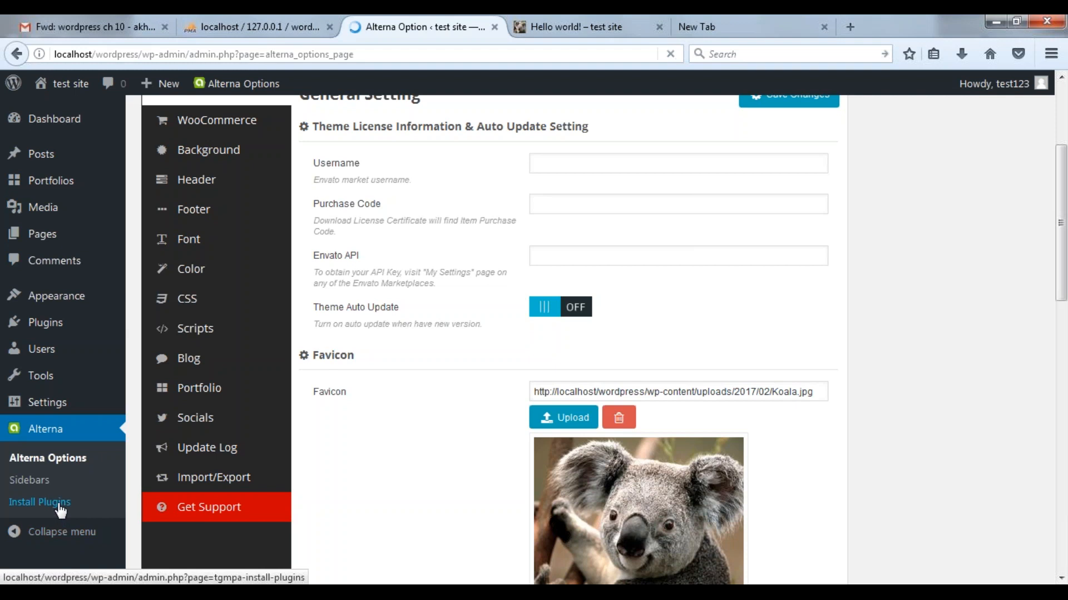
click(76, 320)
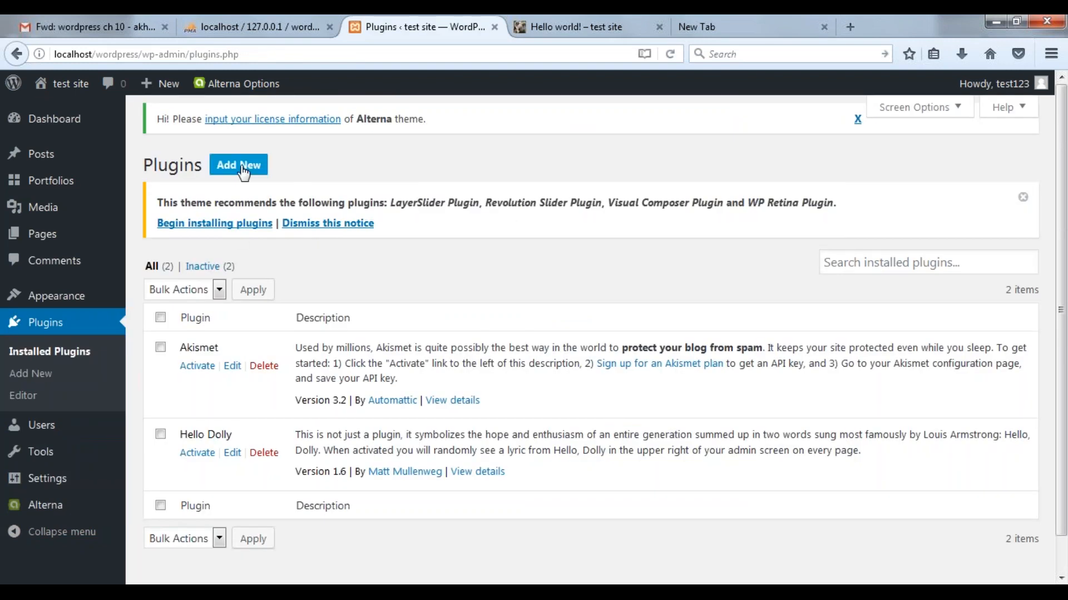
click(243, 173)
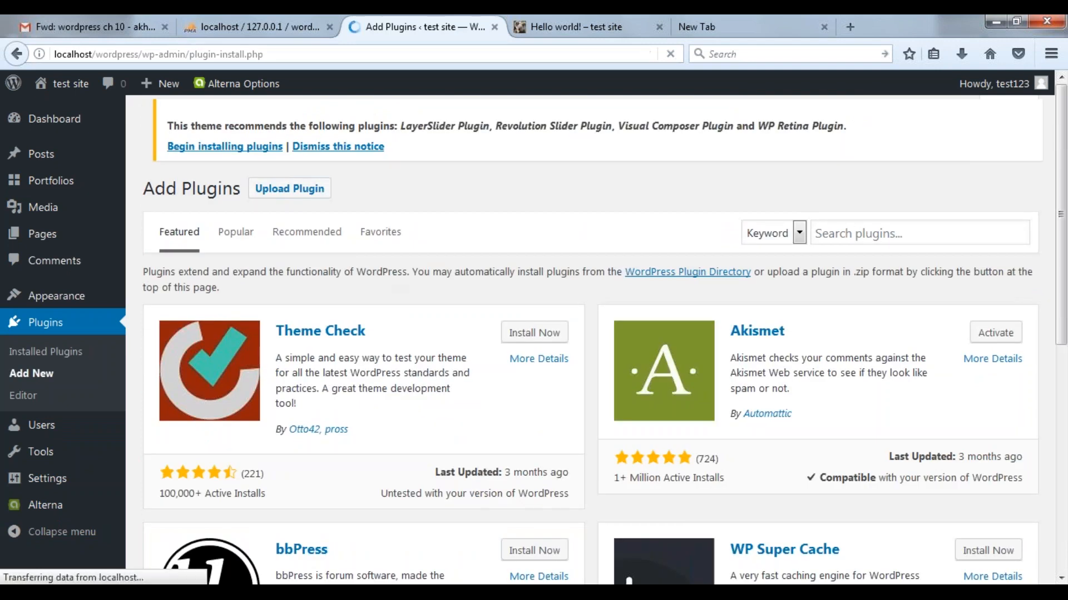
text(a)
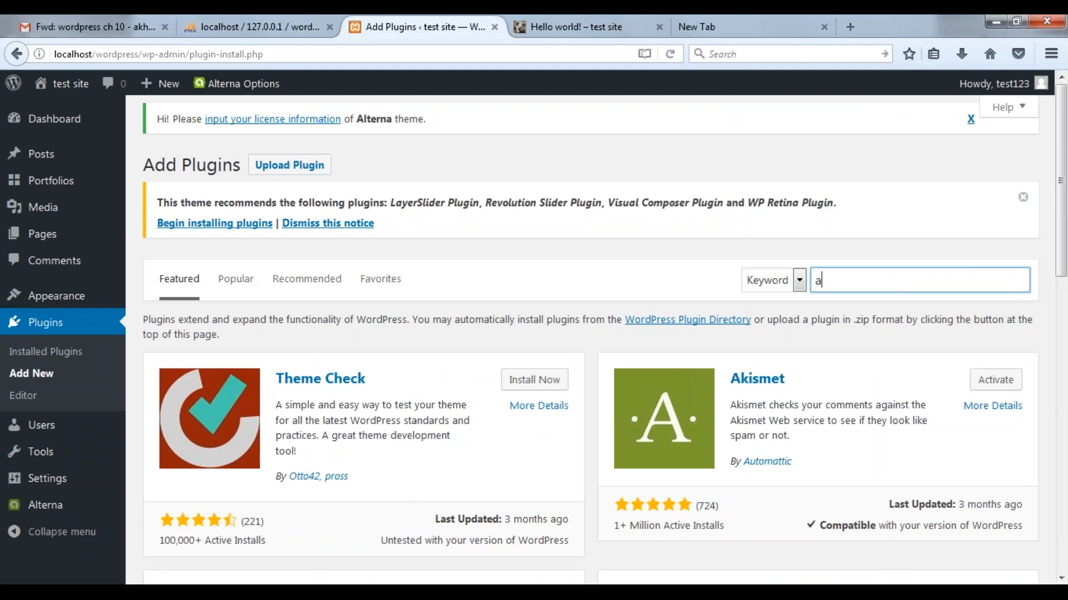
key(BackSpace)
text(googl)
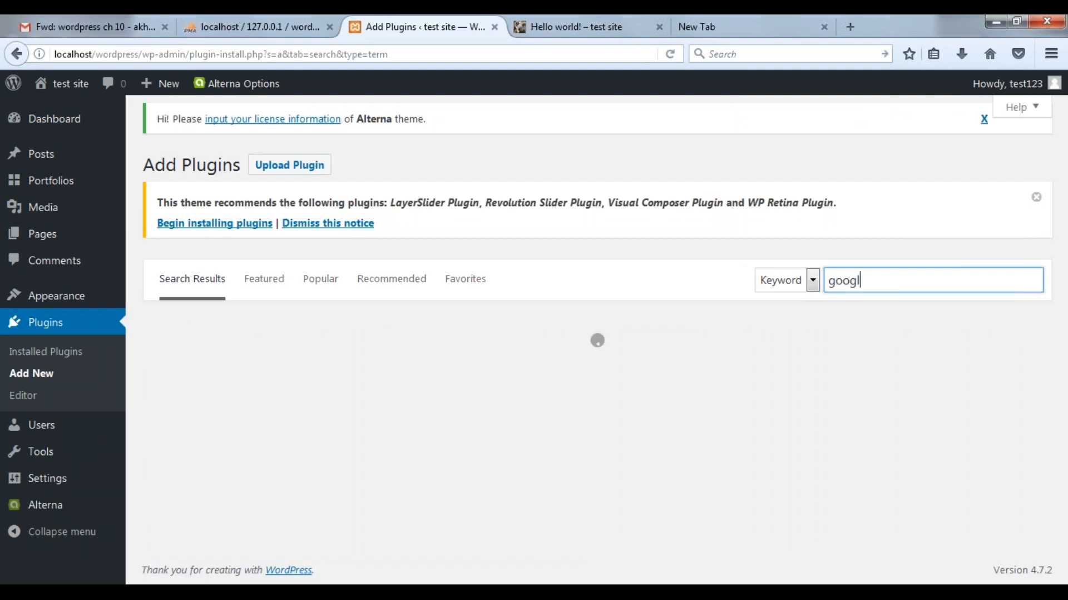
text(e xm)
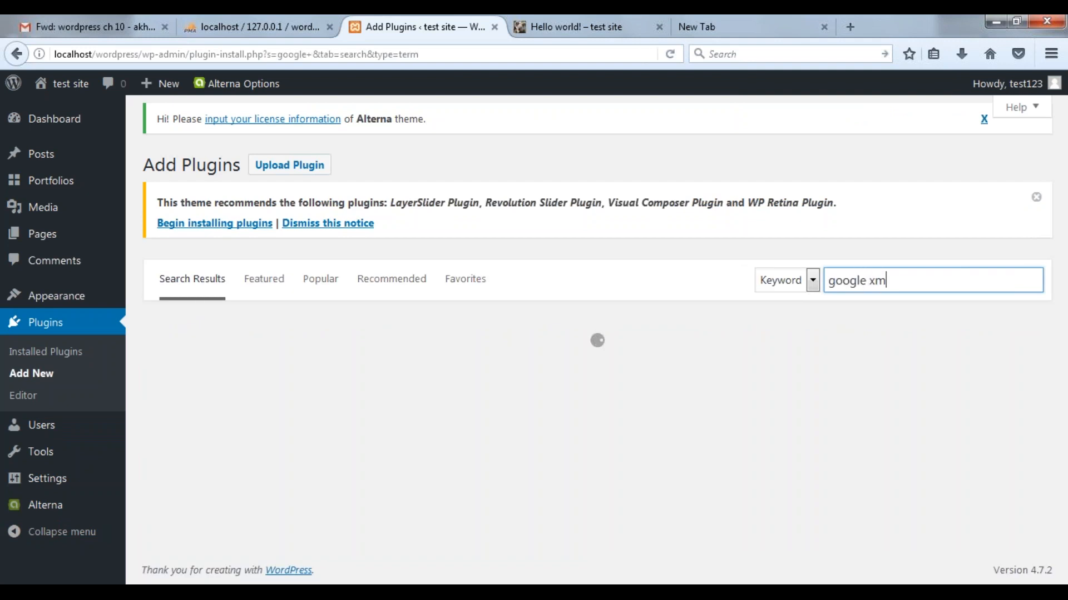
text(l sitemaps)
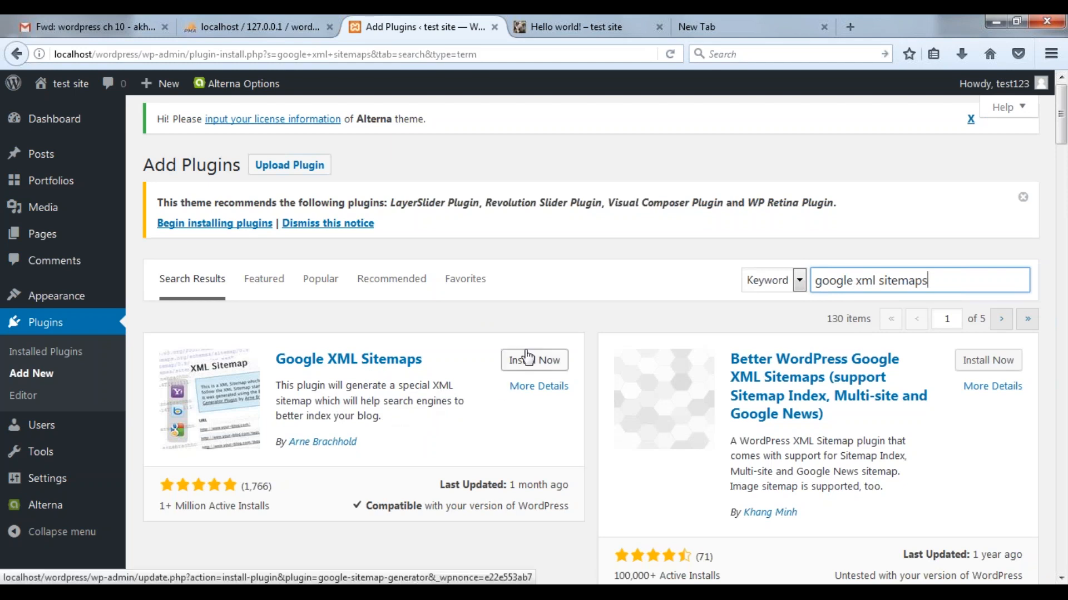
Install and activate the Google XML Sitemaps plugin.
click(548, 362)
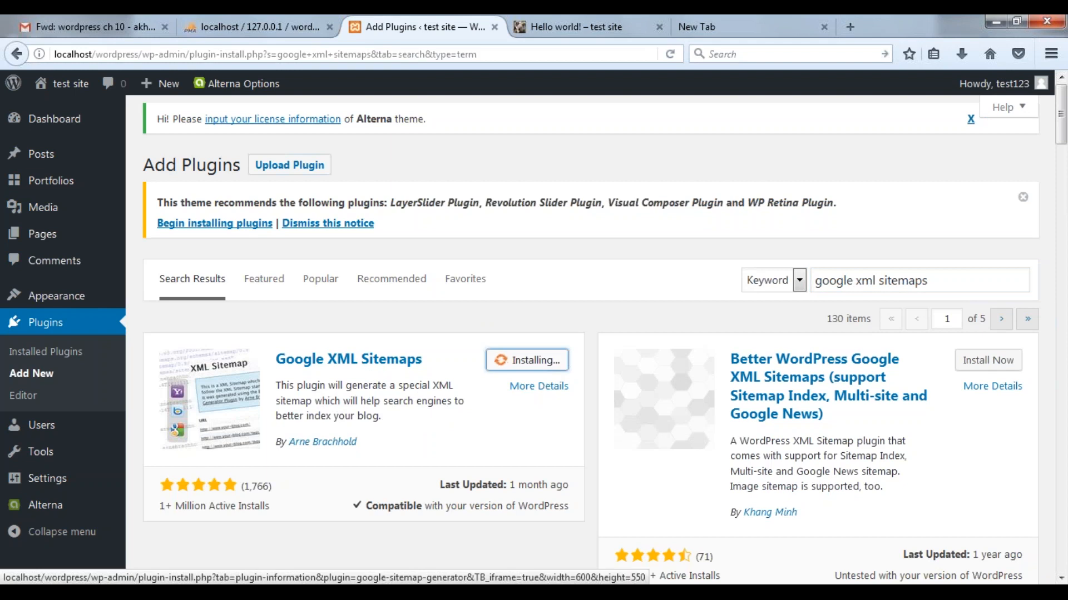
scroll(540, 422, down, 2)
scroll(540, 422, up, 2)
scroll(541, 422, down, 2)
scroll(541, 423, up, 2)
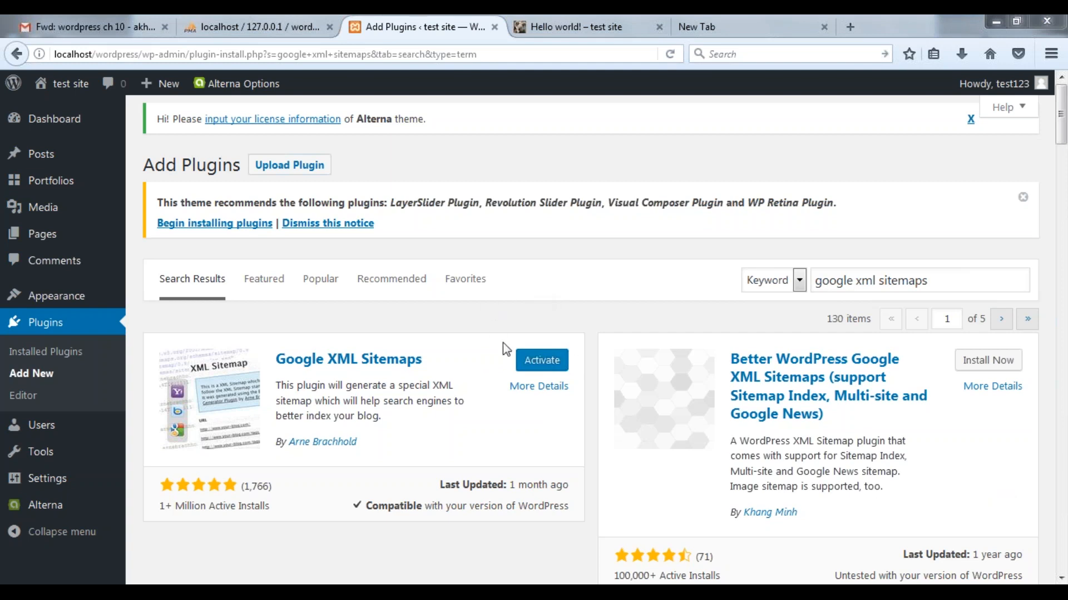
click(541, 362)
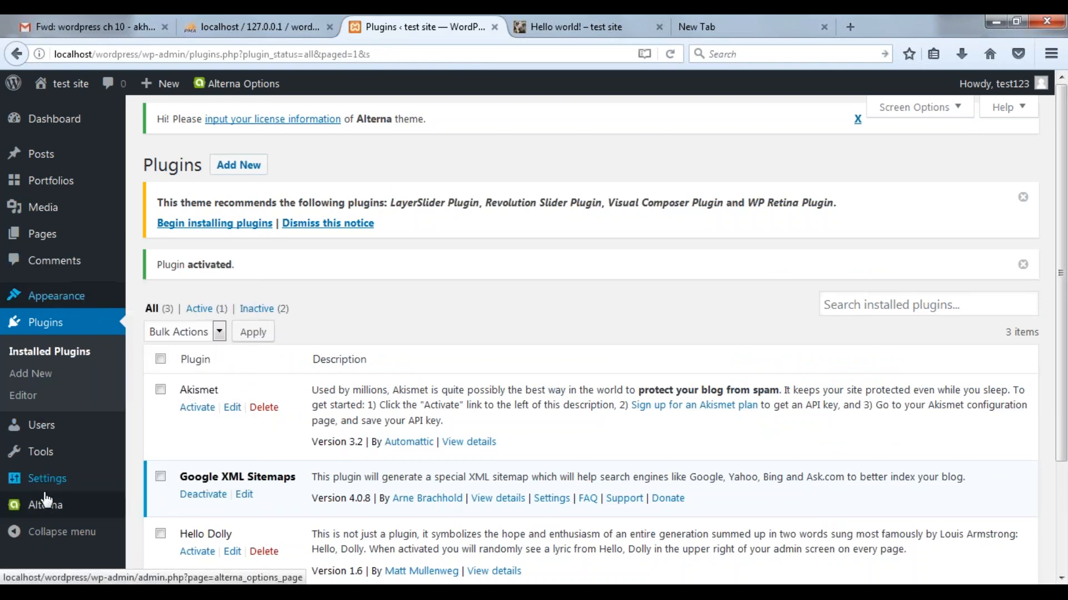
Open the XML-Sitemap settings page of the newly activated plugin.
click(90, 479)
scroll(72, 451, down, 4)
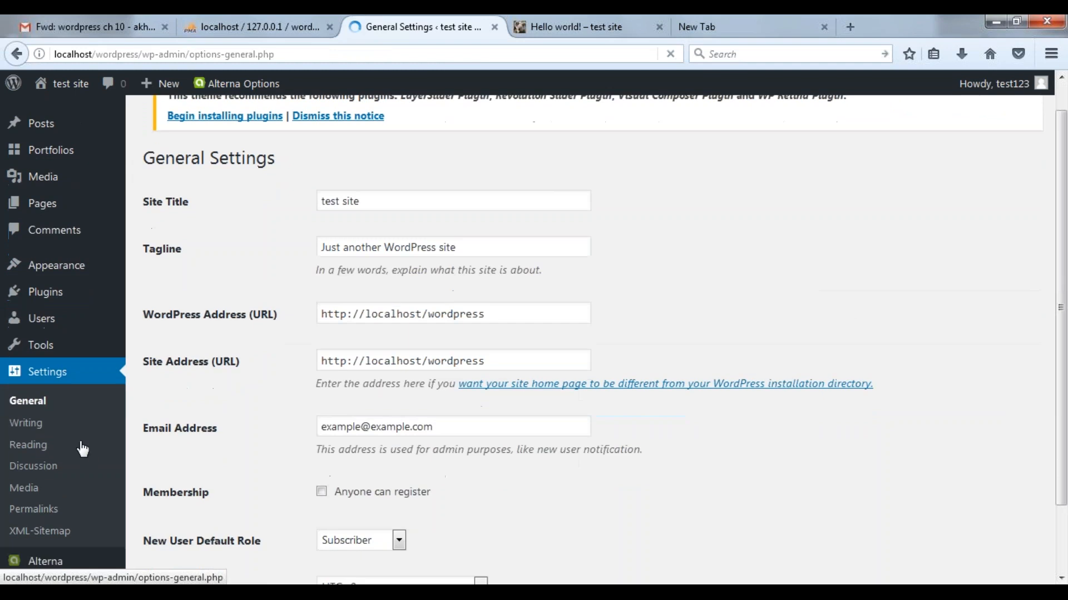
click(49, 458)
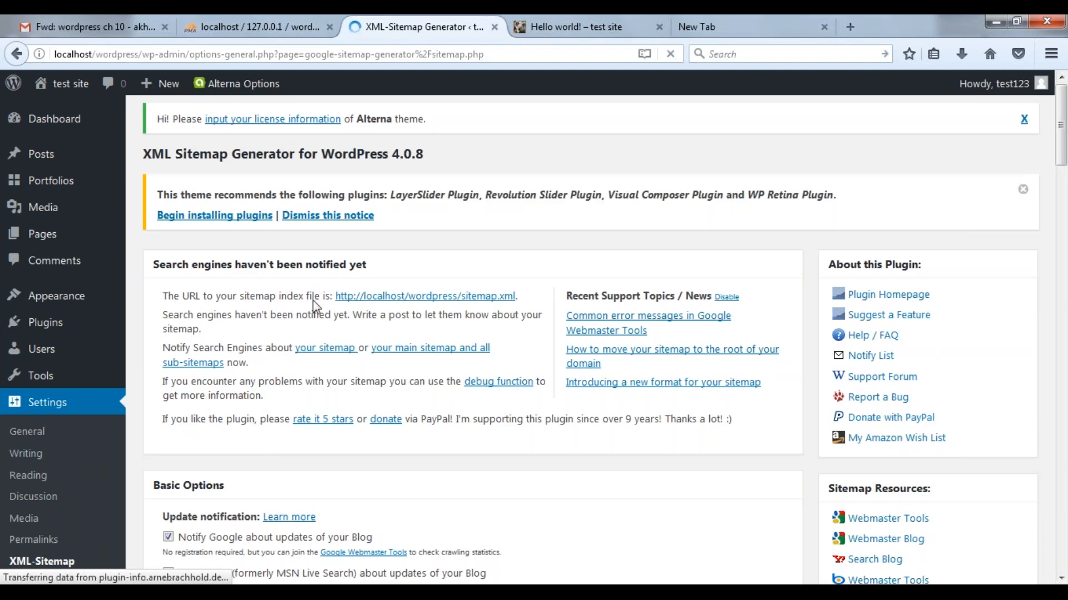
Look through all sections of the XML Sitemap Generator settings, from basic options to priorities.
scroll(232, 309, down, 3)
scroll(231, 308, down, 10)
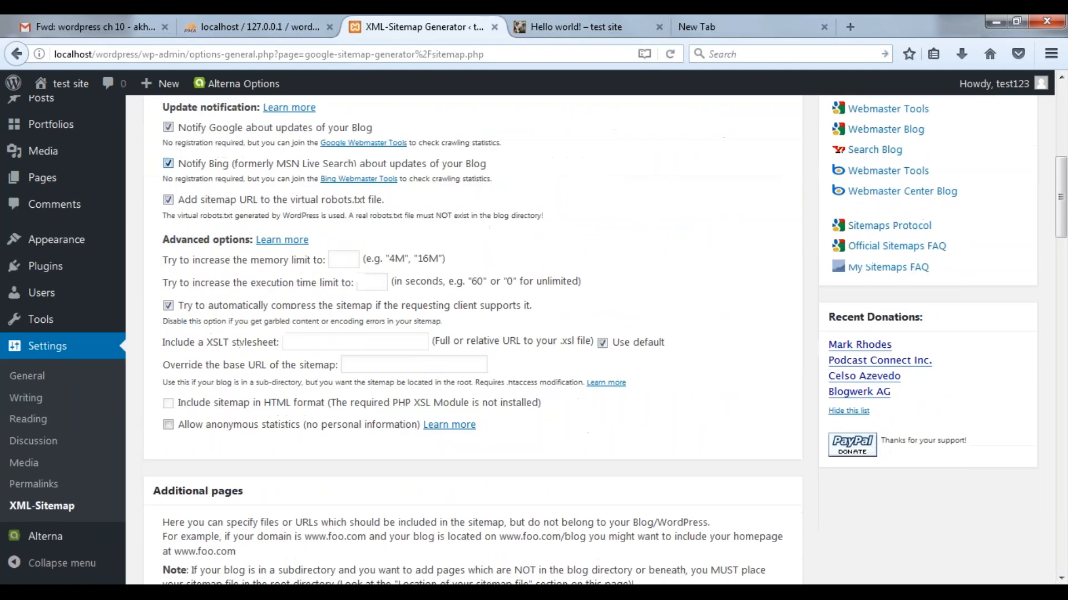
scroll(211, 305, down, 3)
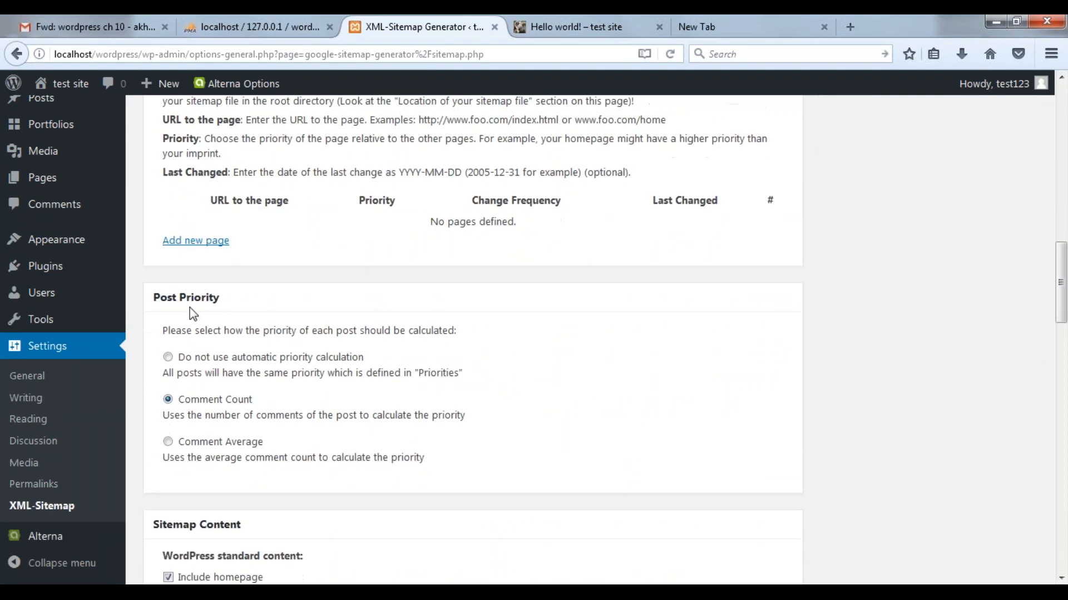
scroll(189, 308, down, 14)
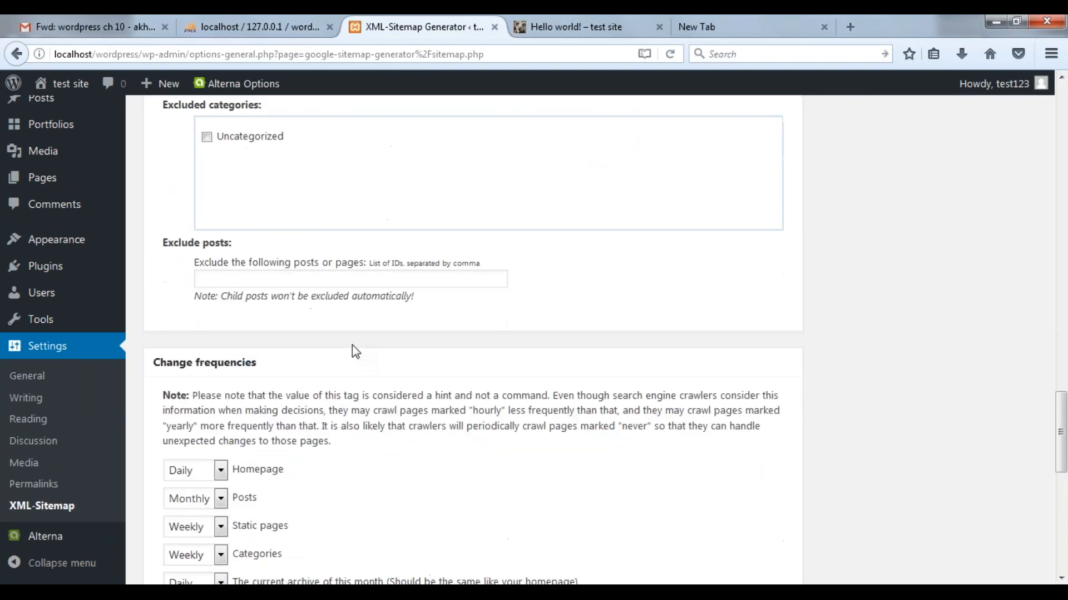
scroll(352, 345, down, 2)
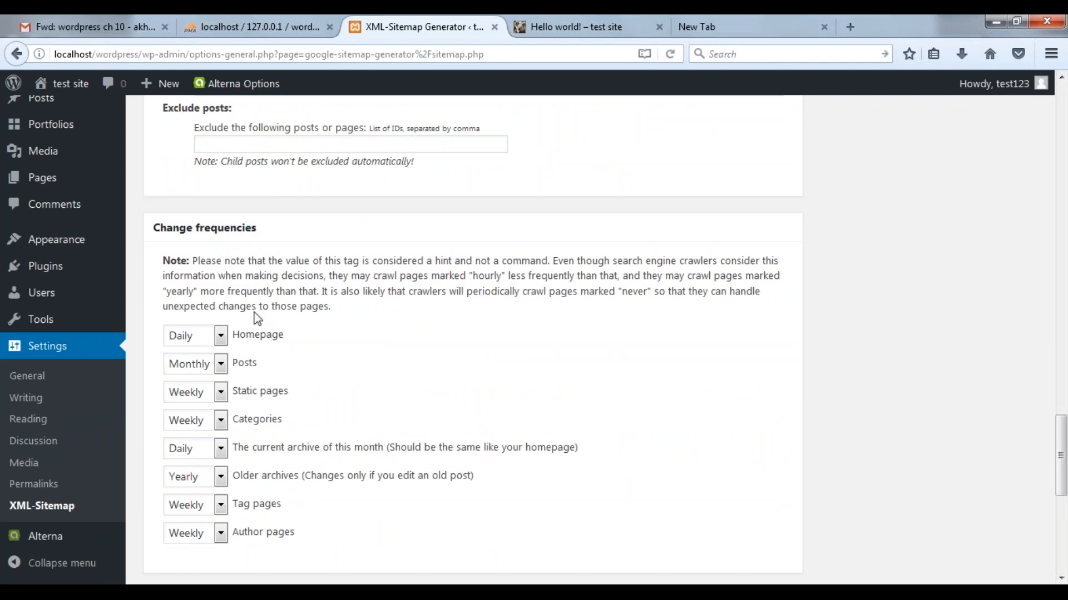
scroll(257, 318, down, 6)
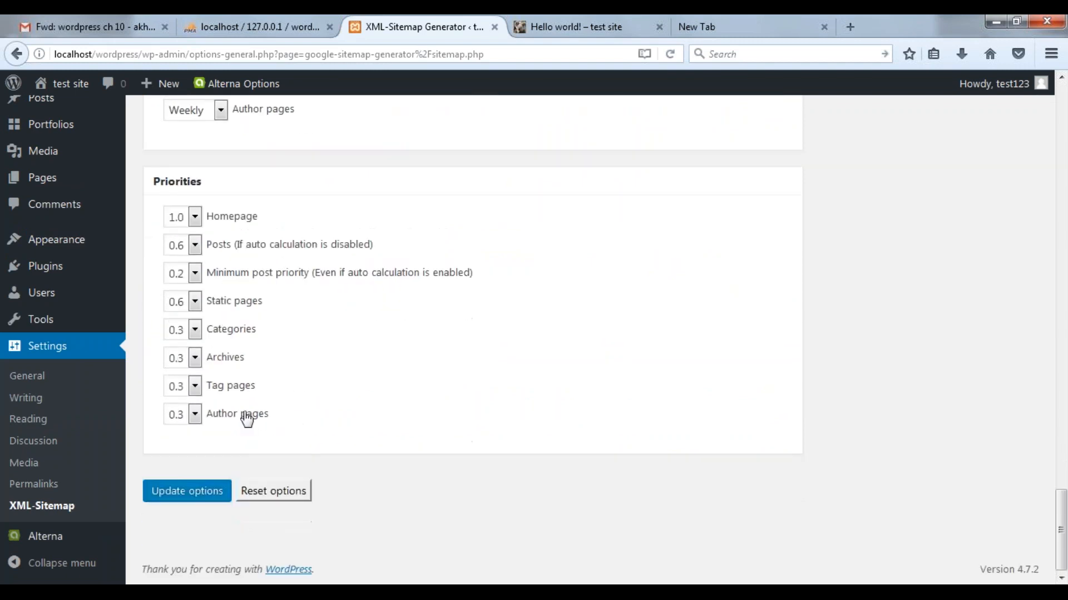
scroll(191, 492, up, 13)
scroll(238, 355, up, 10)
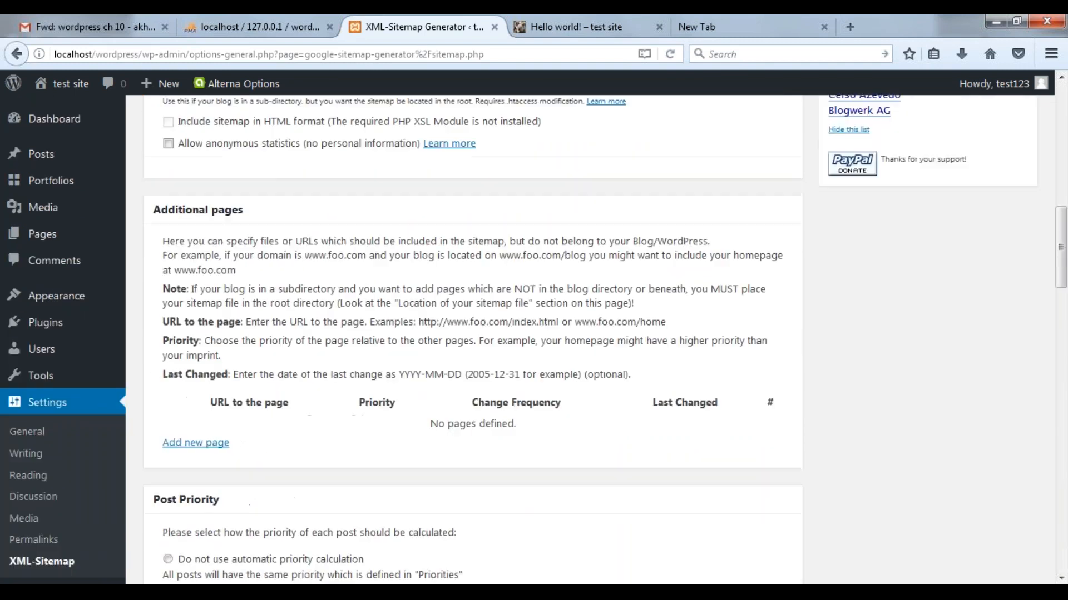
scroll(238, 356, down, 12)
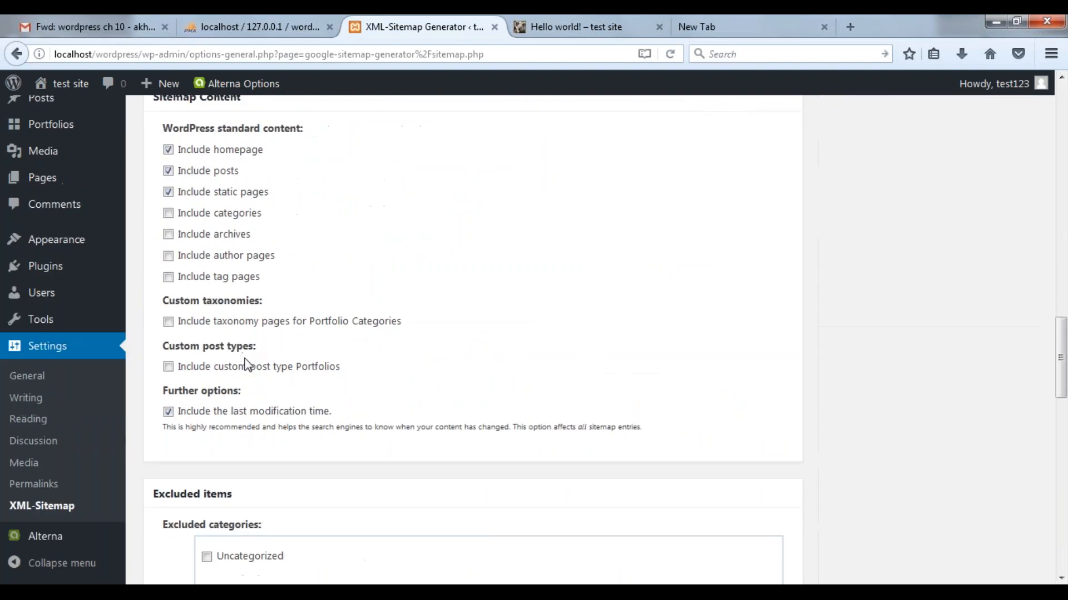
scroll(245, 365, down, 15)
scroll(272, 400, up, 10)
scroll(276, 392, up, 15)
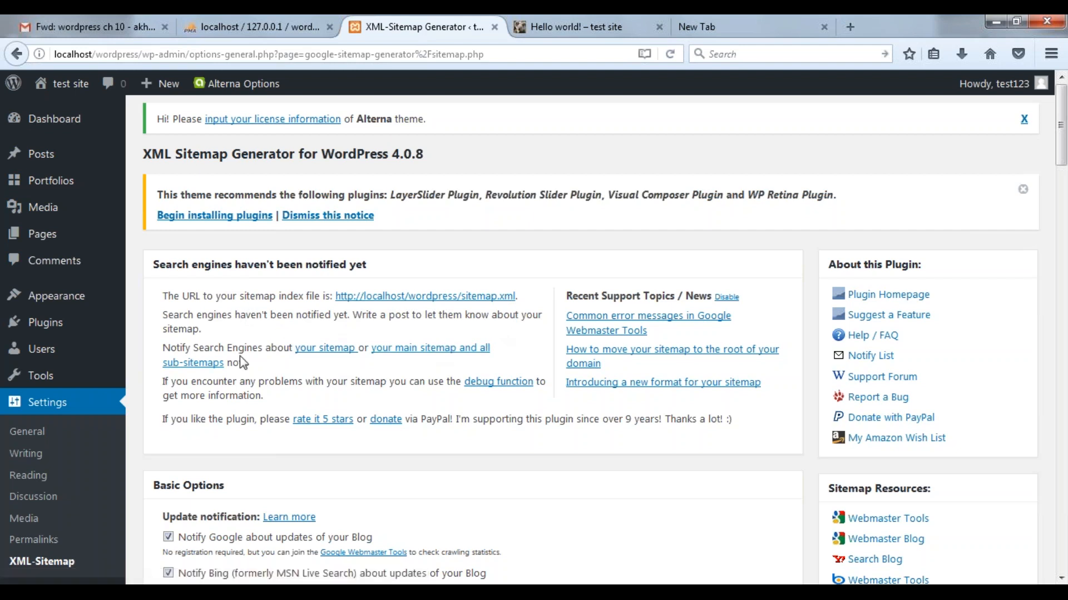
Set the sitemap generator's memory limit to 4m in the advanced options.
scroll(282, 422, down, 3)
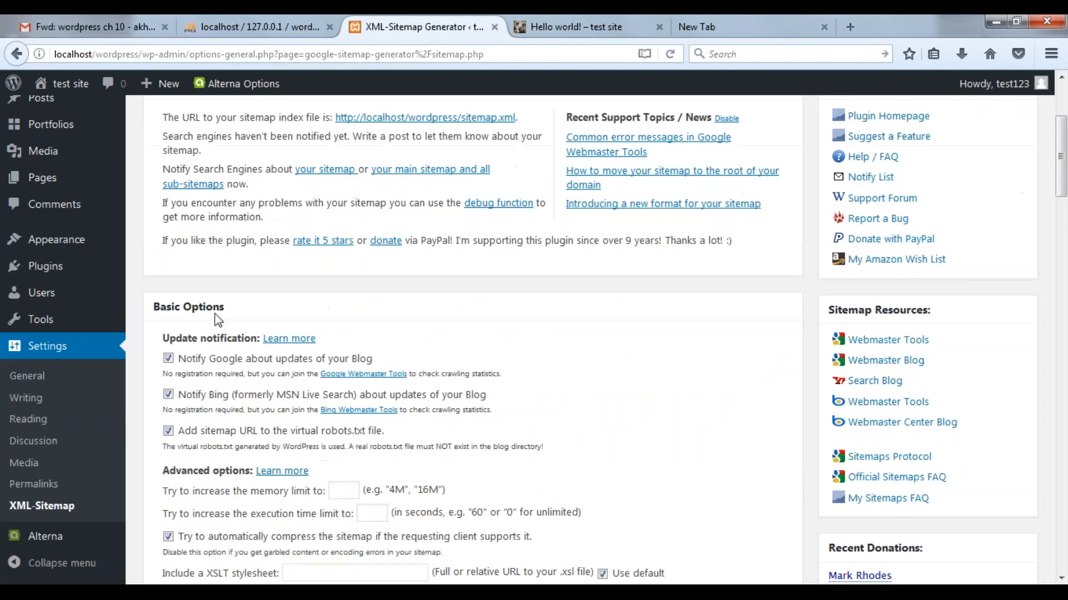
scroll(281, 324, down, 2)
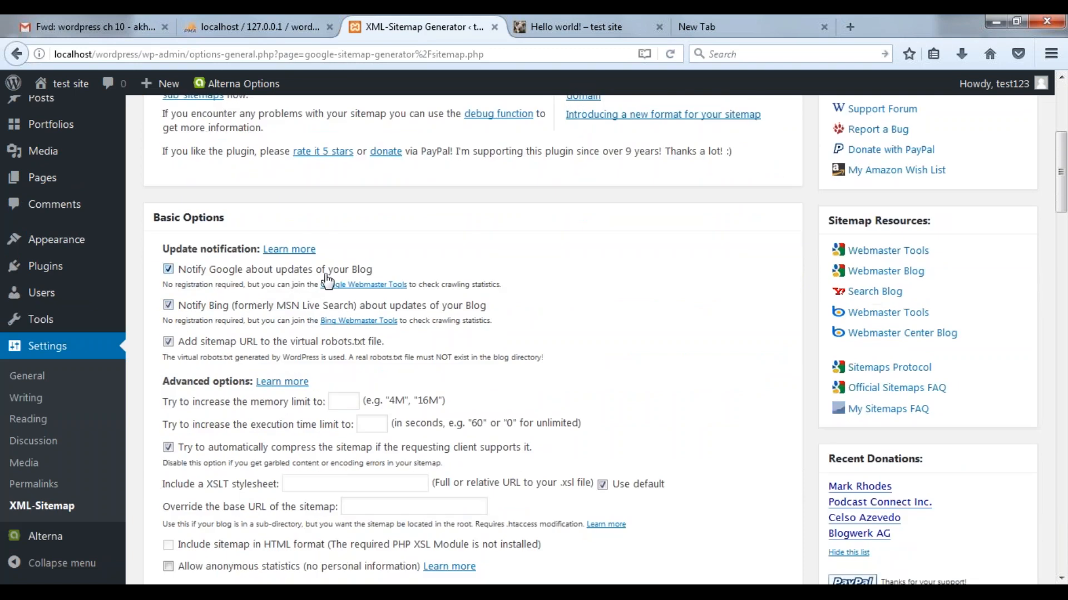
scroll(210, 314, down, 2)
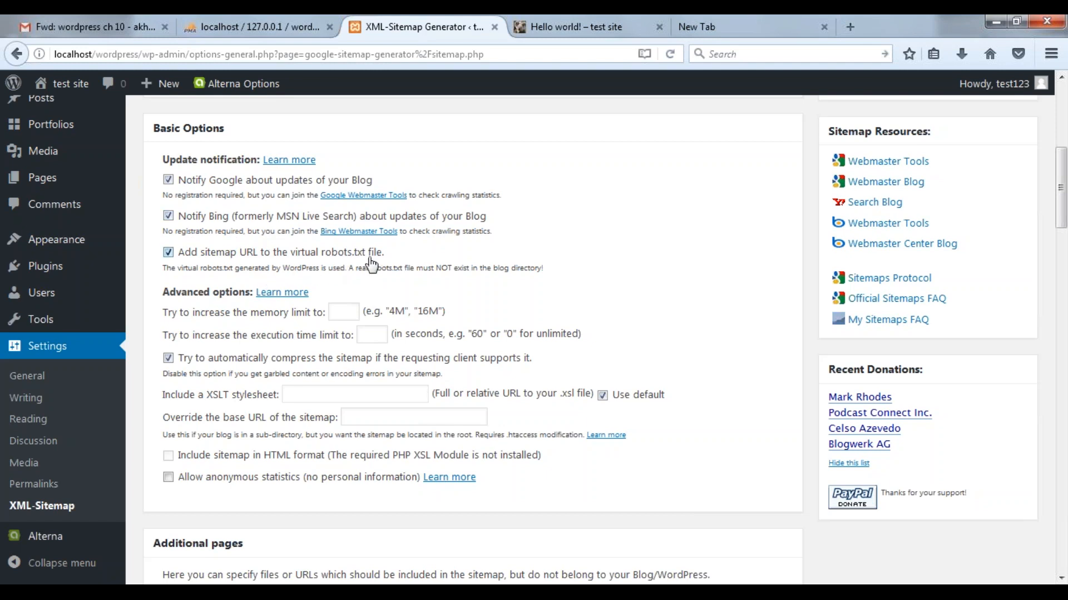
scroll(225, 276, down, 3)
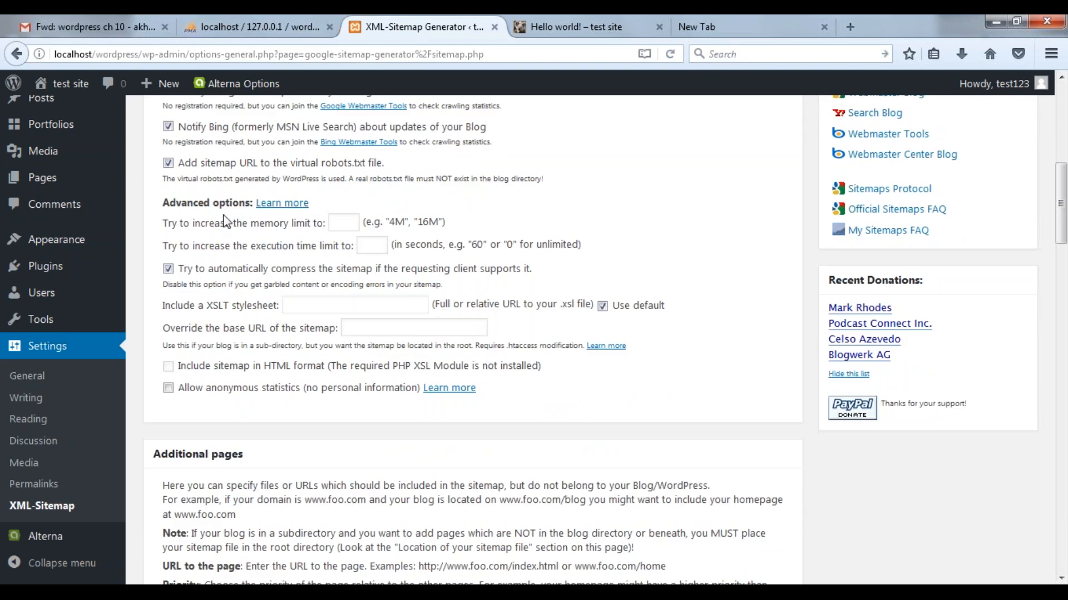
click(339, 224)
scroll(320, 282, down, 3)
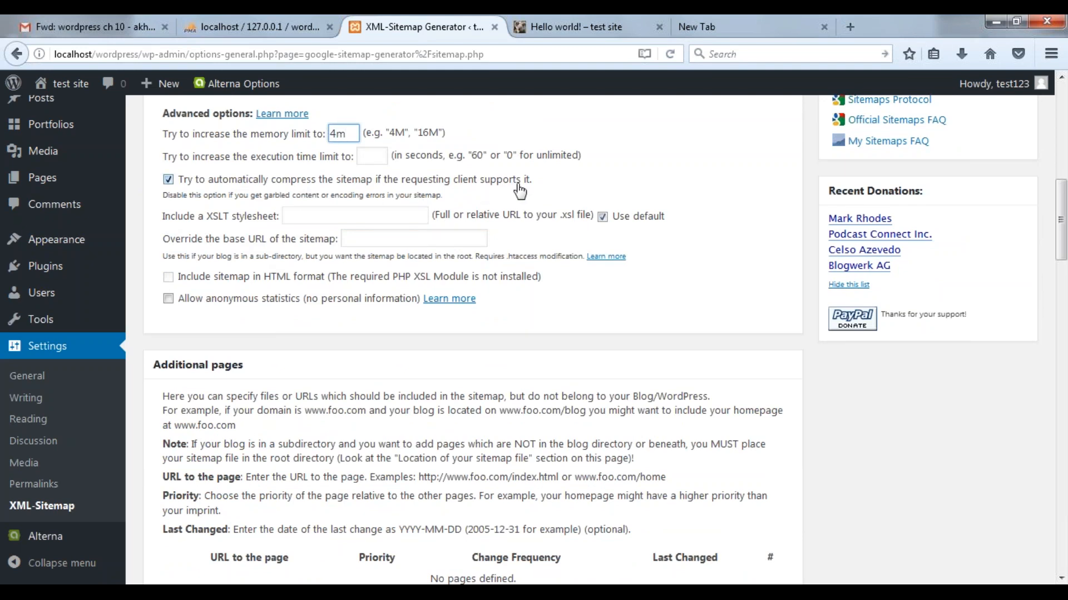
Add a new page entry under Additional pages and activate its URL field.
scroll(273, 241, down, 5)
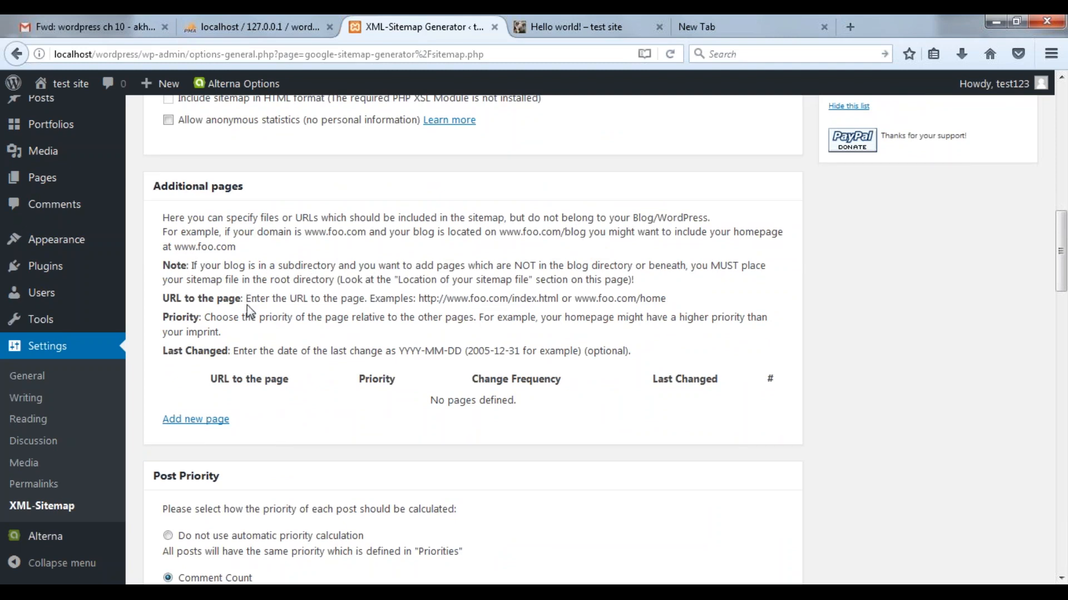
scroll(539, 309, down, 3)
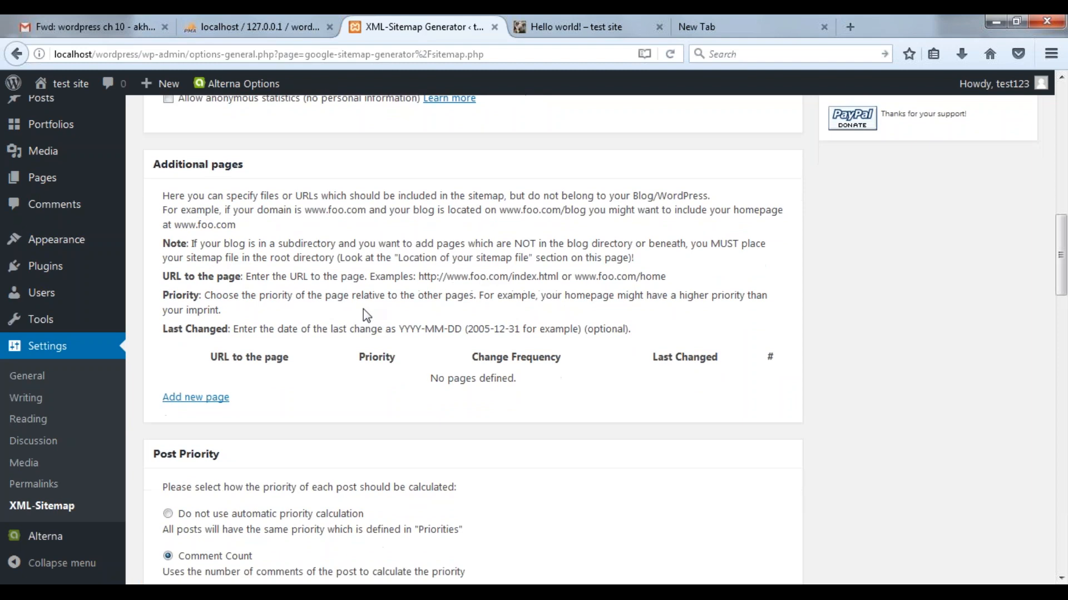
click(191, 339)
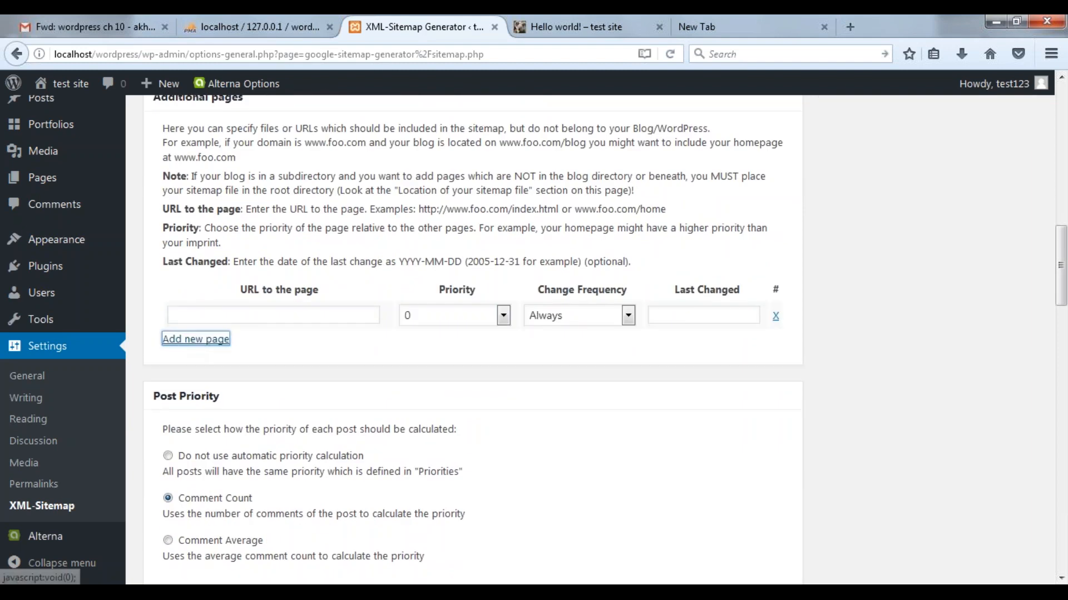
click(307, 313)
Include categories, archives, author pages and tag pages in the sitemap content.
scroll(478, 328, down, 3)
scroll(478, 331, down, 3)
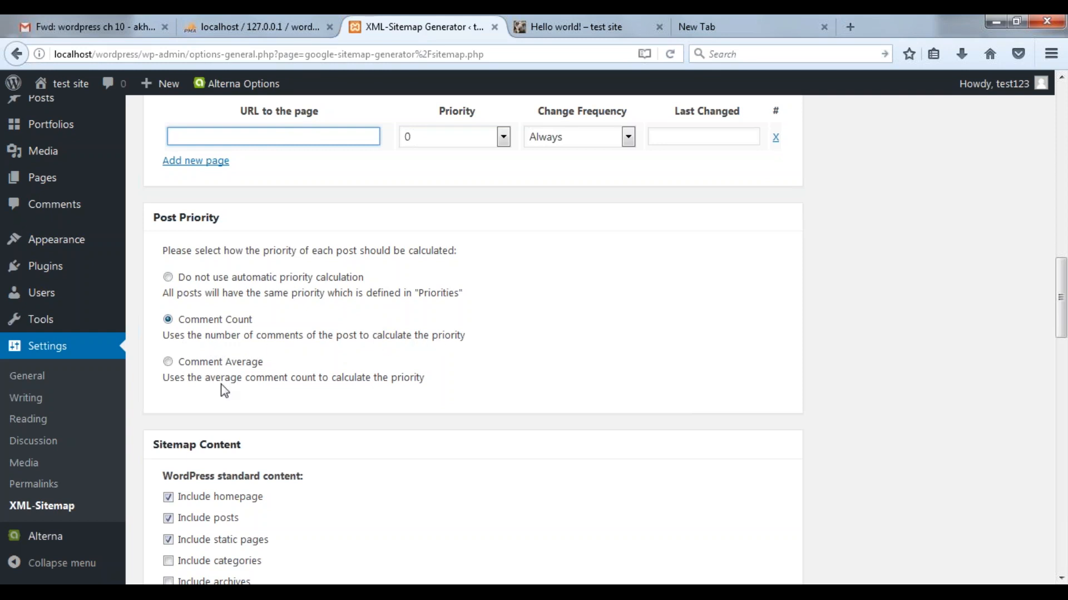
scroll(227, 384, down, 3)
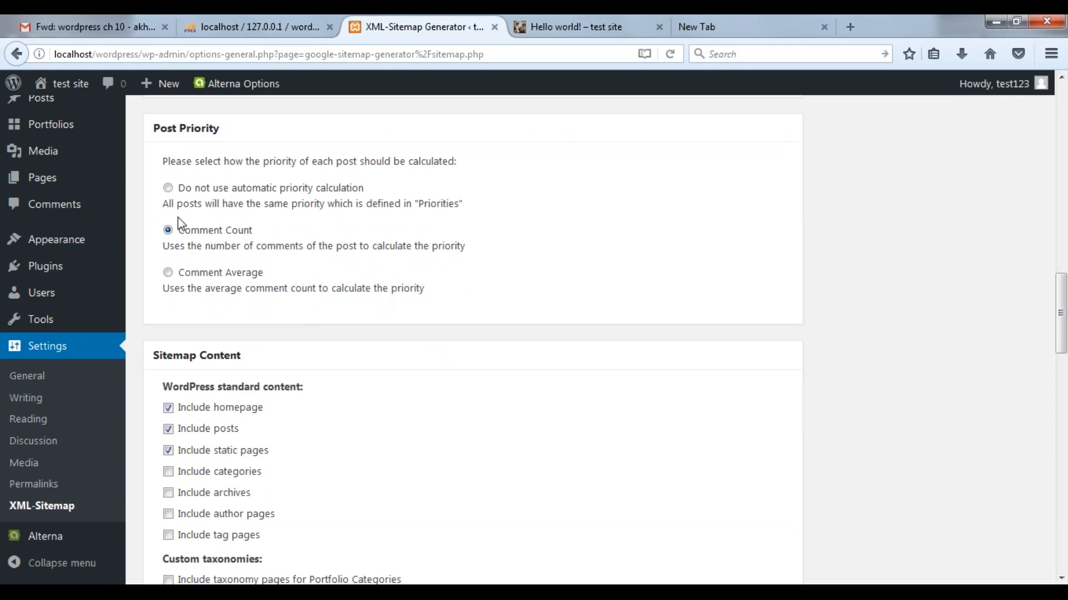
scroll(178, 222, down, 5)
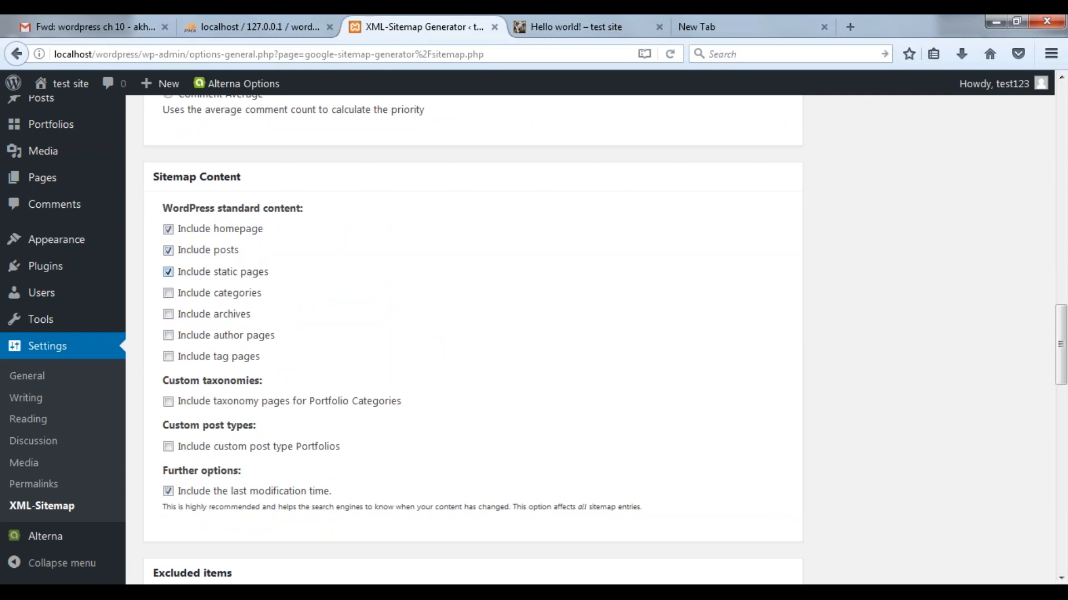
click(169, 293)
click(169, 314)
click(168, 336)
click(168, 356)
Try Hourly, Yearly and Never among other change frequencies for the homepage, and set it back to Daily.
scroll(225, 362, down, 2)
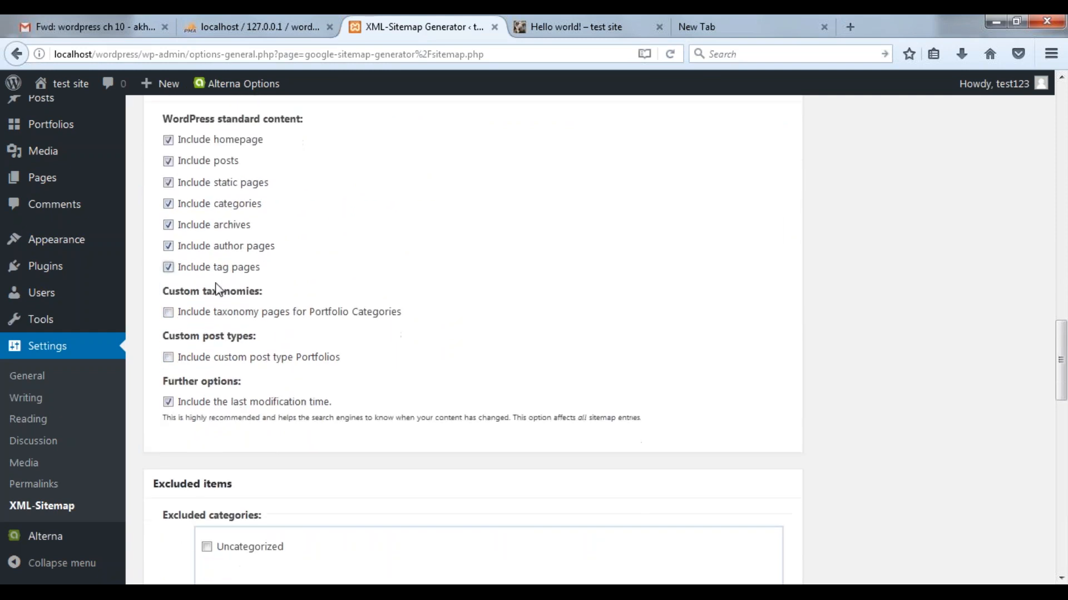
scroll(217, 289, down, 6)
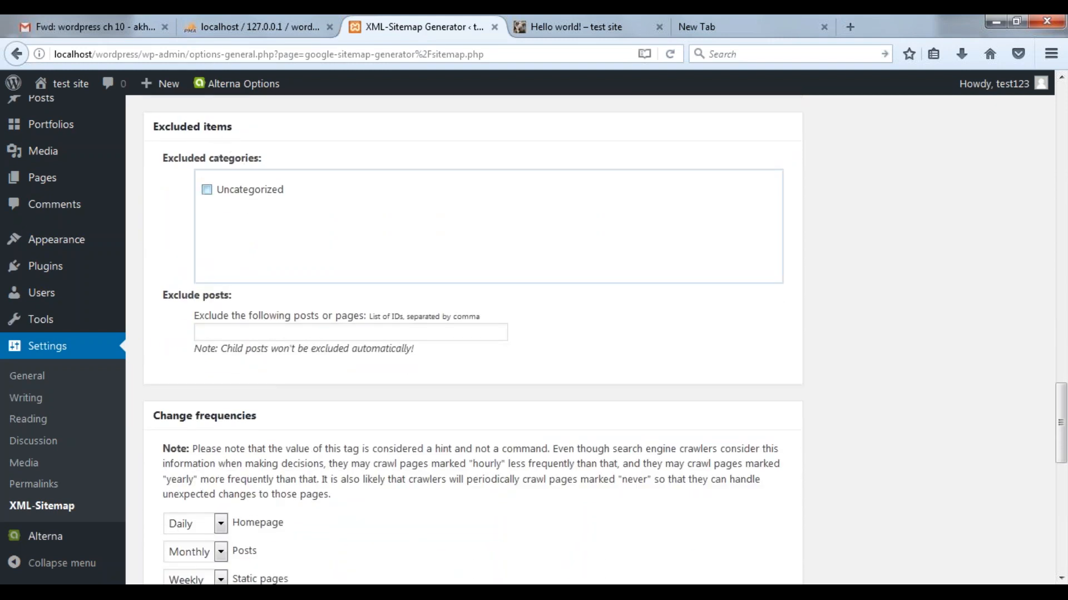
scroll(245, 226, down, 5)
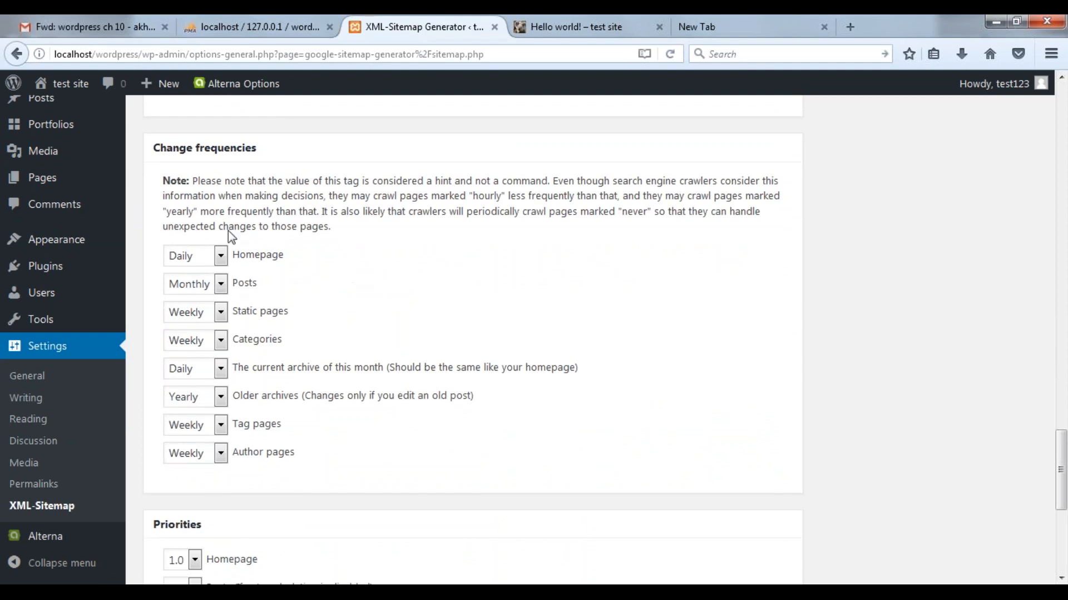
click(220, 256)
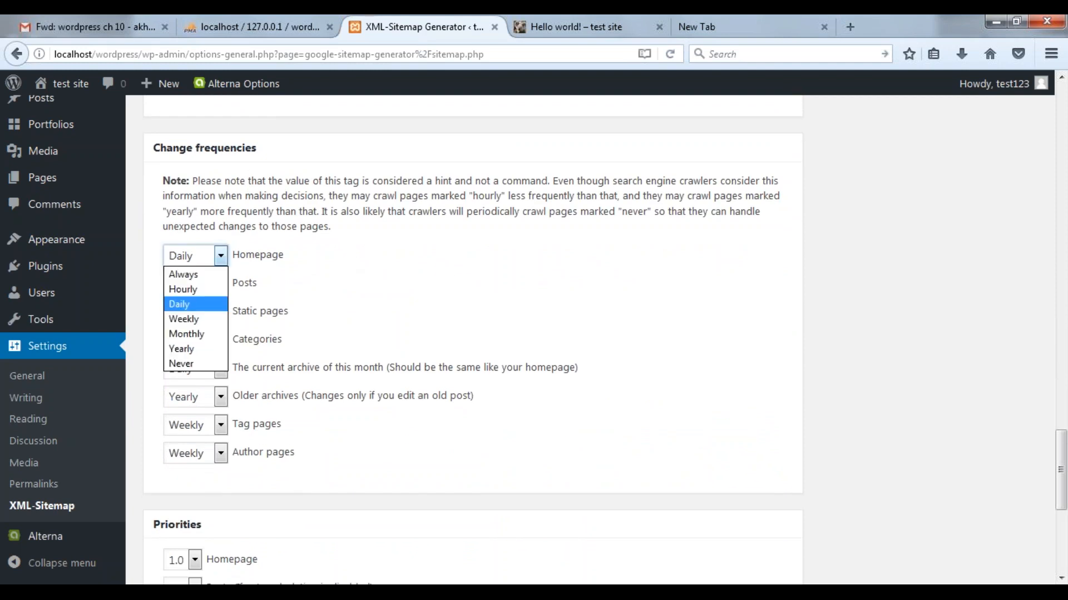
click(205, 329)
click(207, 261)
click(189, 304)
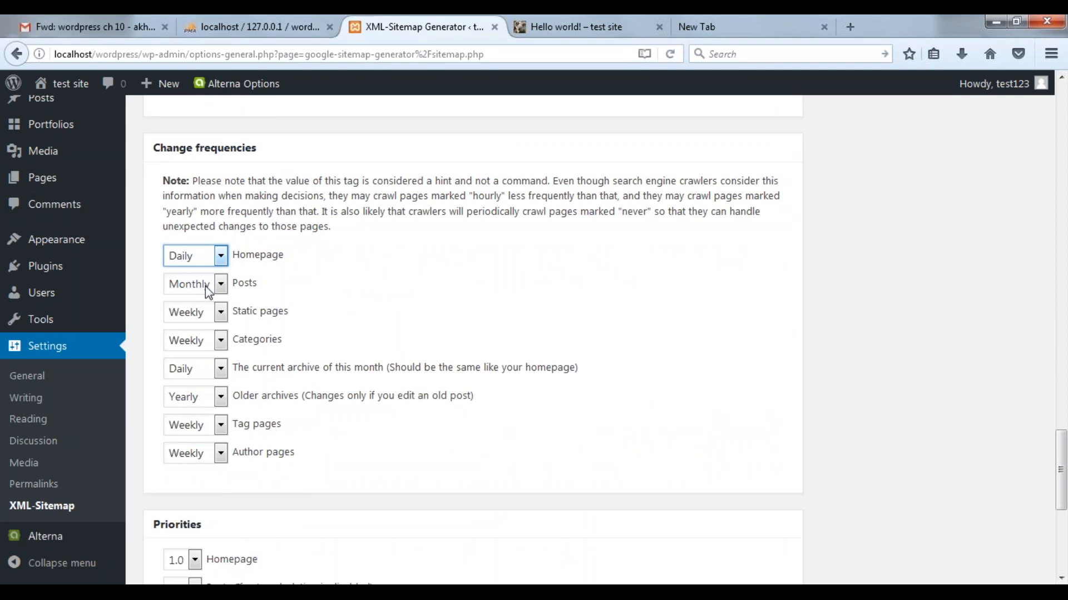
click(201, 261)
click(192, 289)
click(200, 257)
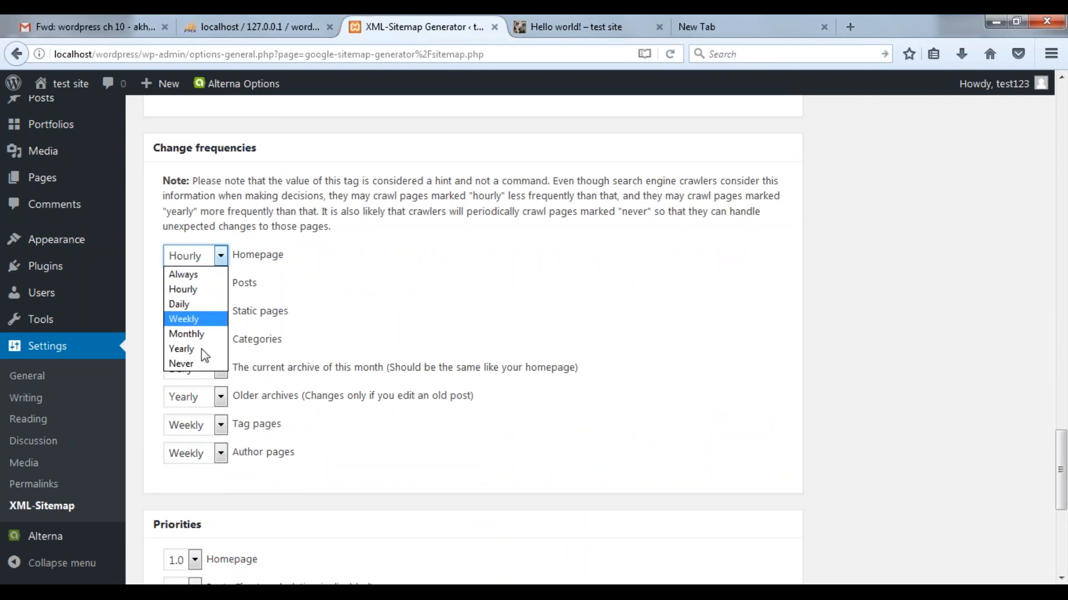
click(201, 349)
click(205, 256)
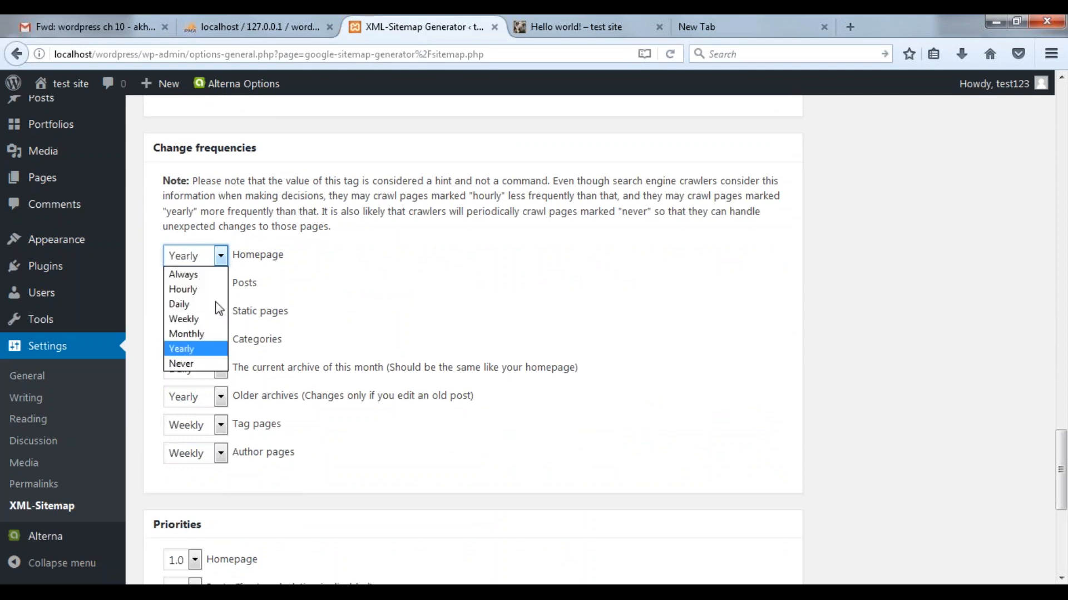
click(211, 363)
click(219, 262)
click(187, 303)
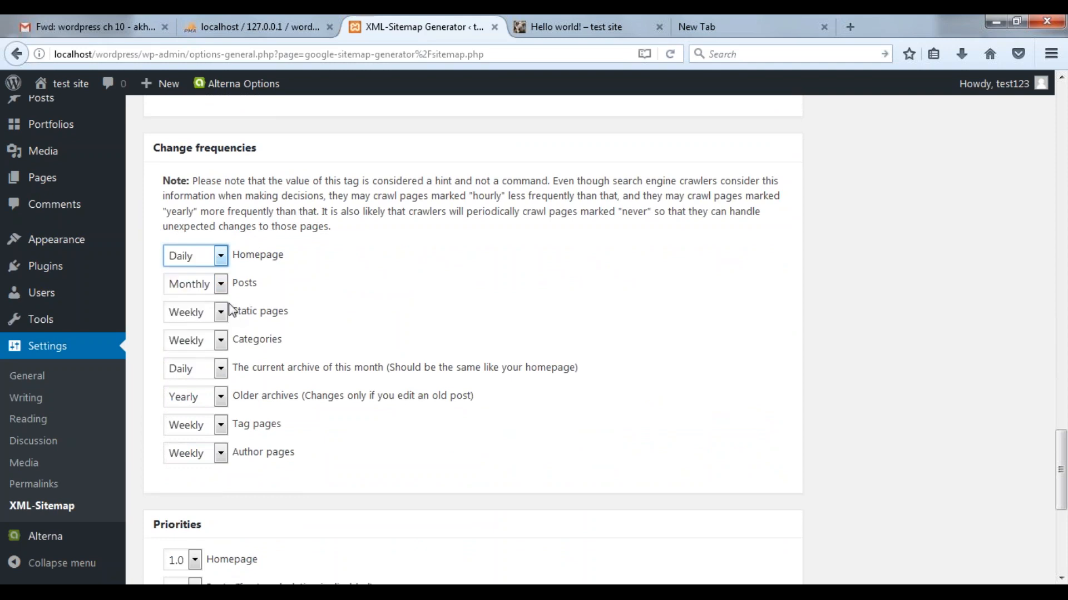
Save the sitemap generator options and highlight the confirmation text.
scroll(328, 279, down, 6)
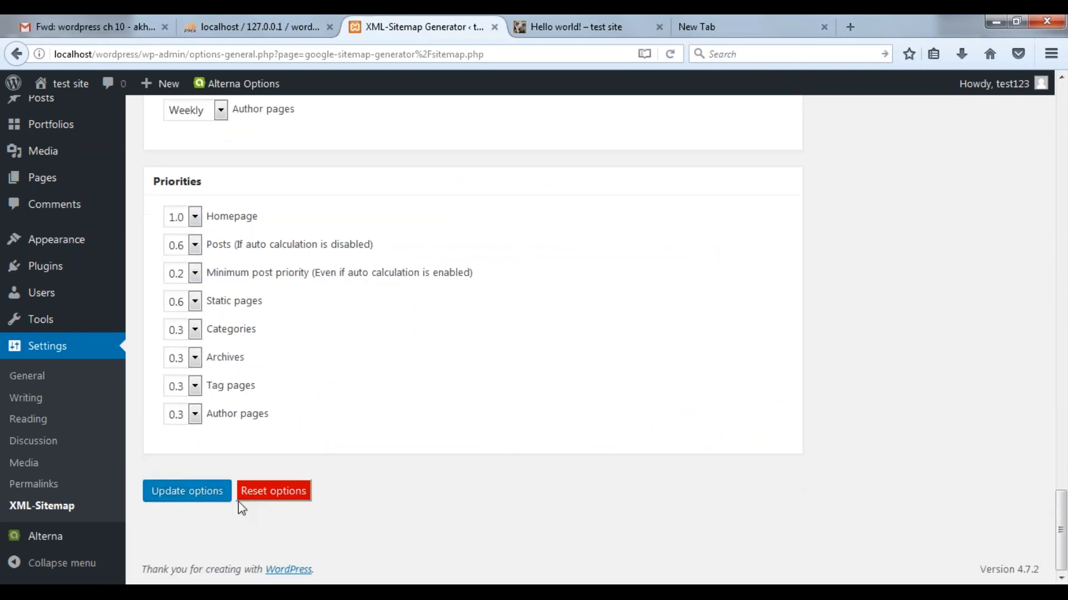
click(204, 496)
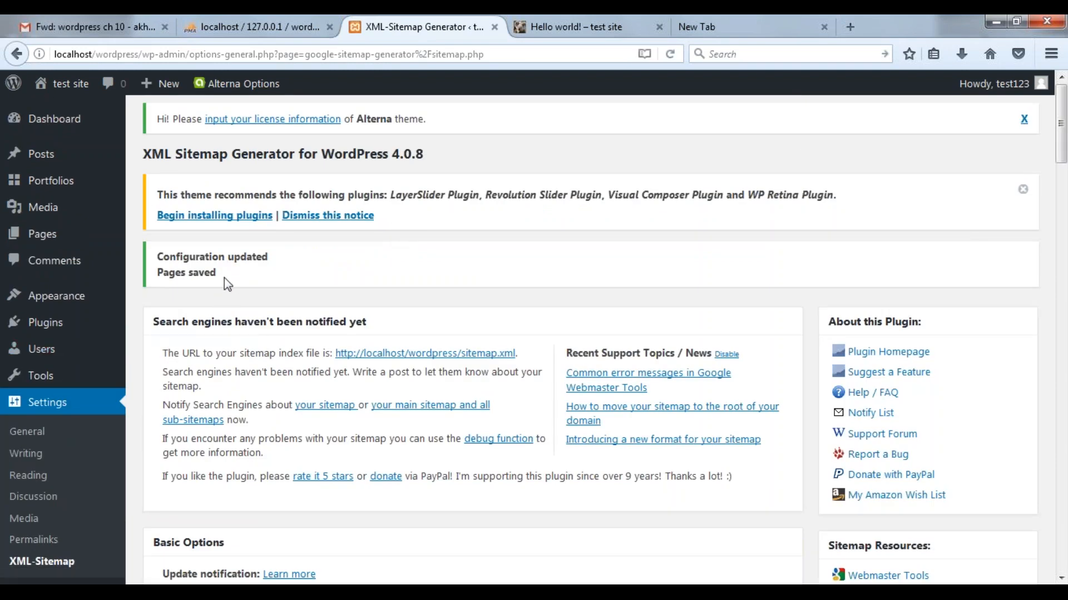
drag(225, 278, 157, 258)
Switch to the PowerPoint slide show of chapter 10 and advance to the WP Super Cache slide.
key(alt+Tab)
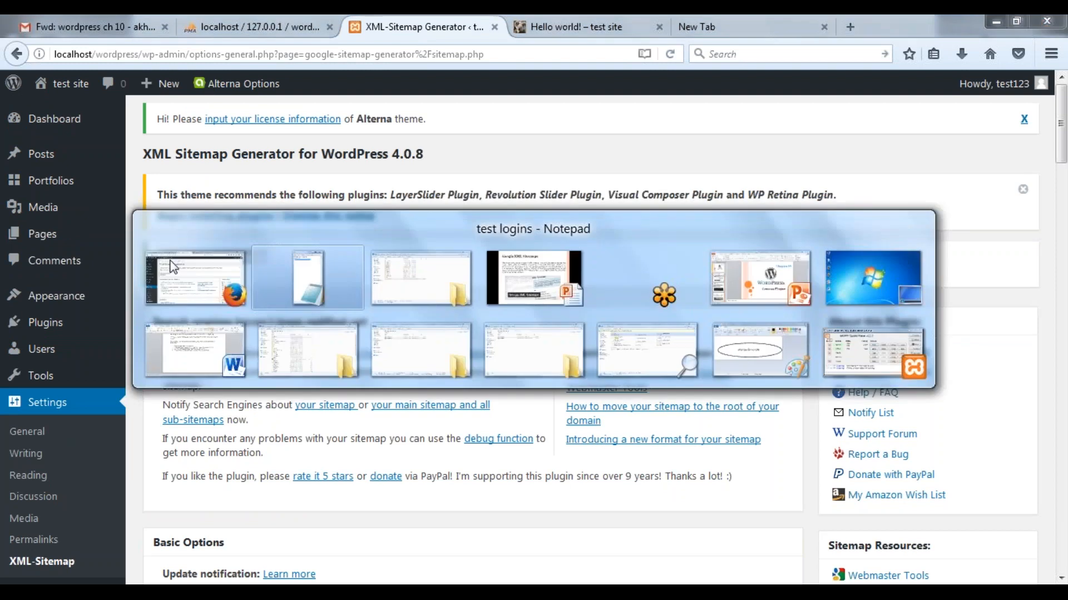
key(alt+Tab)
key(alt+Tab)
key(alt+Tab)
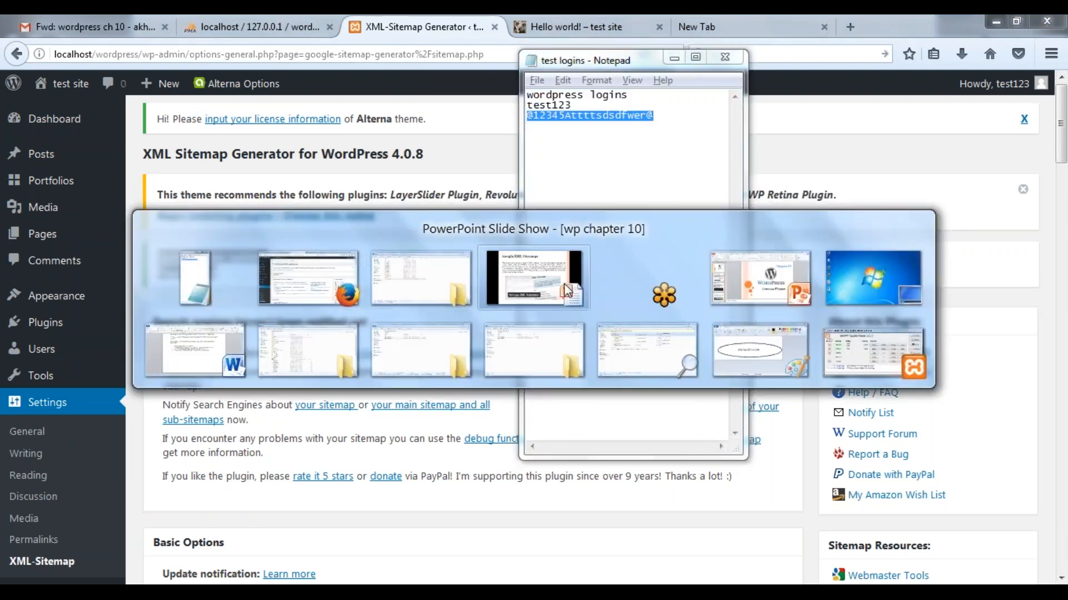
key(Right)
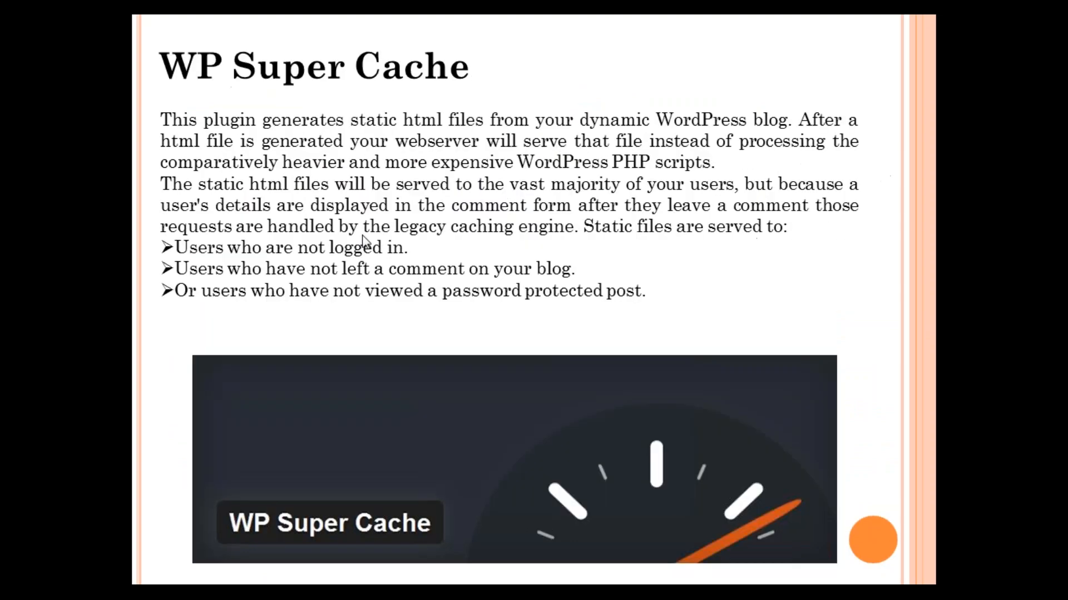